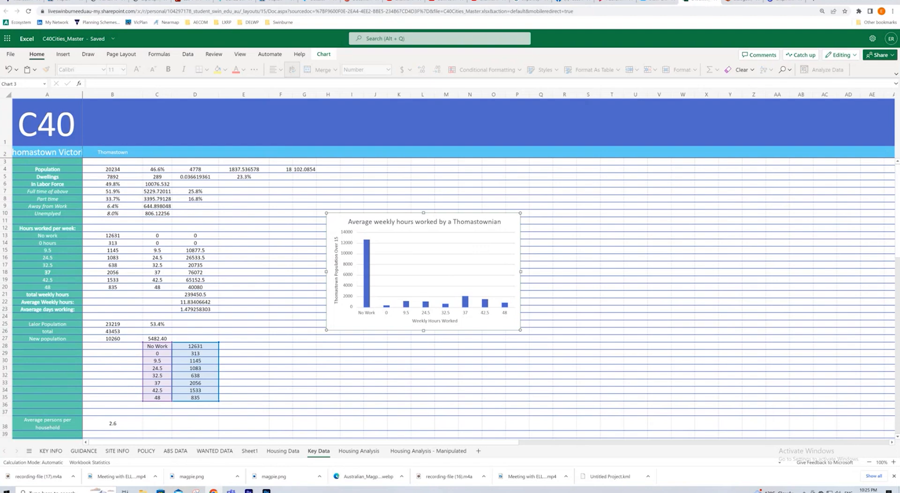
Step: Switch to Canva's graph maker and start a graph titled "test", indicating that the required graph type is already known
click(790, 2)
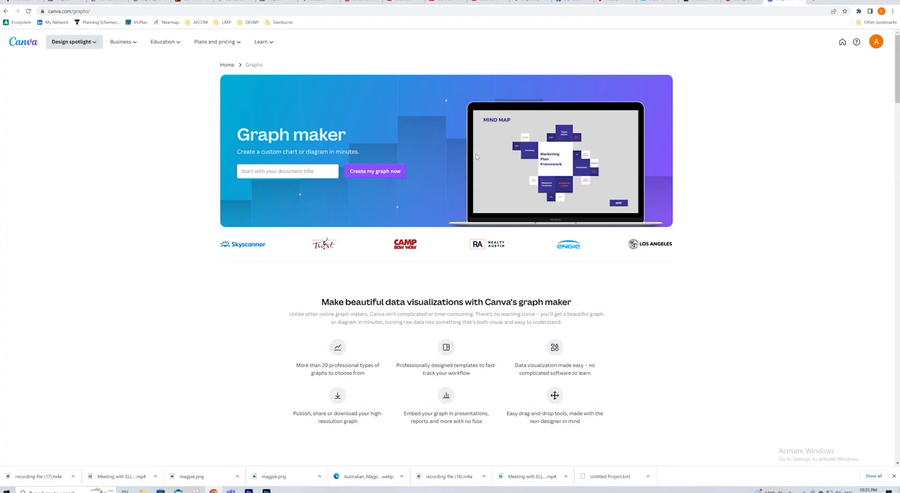
click(281, 172)
text(test)
click(373, 172)
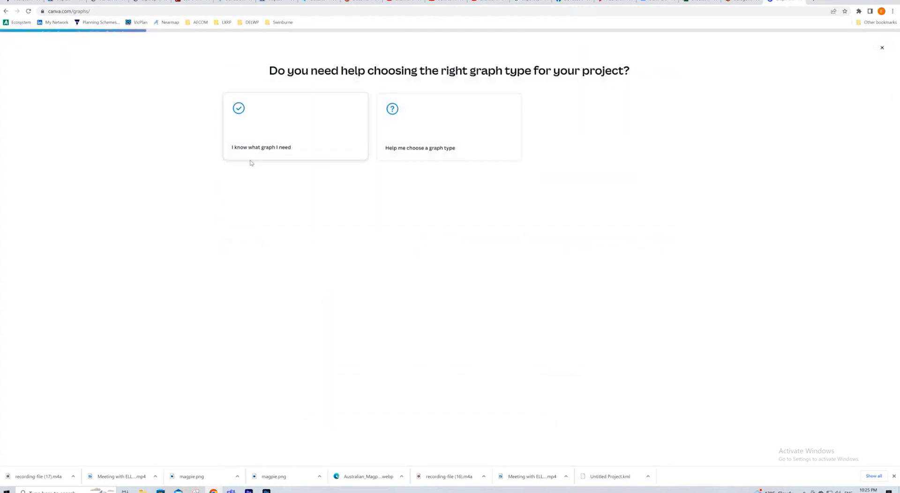
click(283, 136)
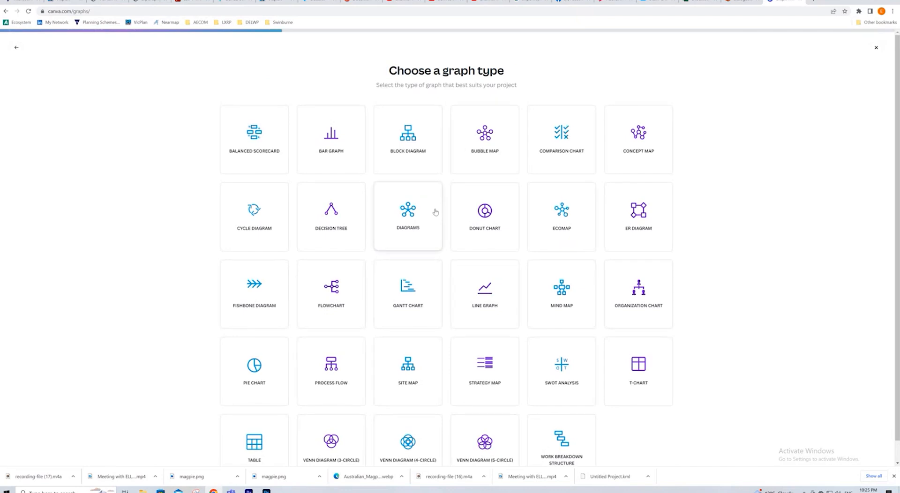
Step: Choose the donut chart graph type and create it with the blank Design your own template
scroll(406, 166, down, 1)
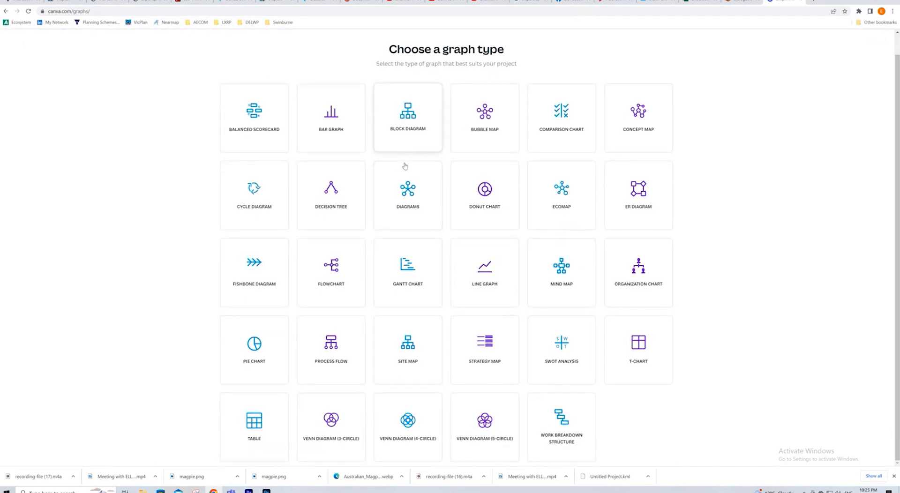
click(488, 198)
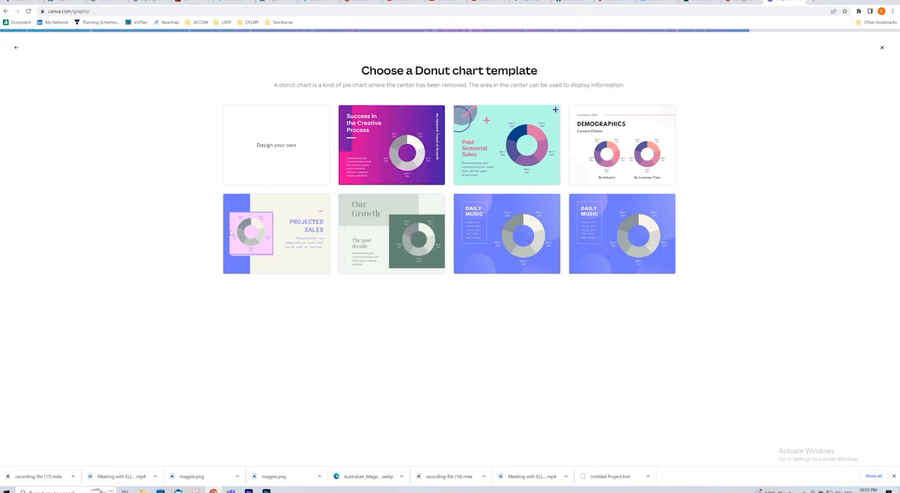
click(303, 152)
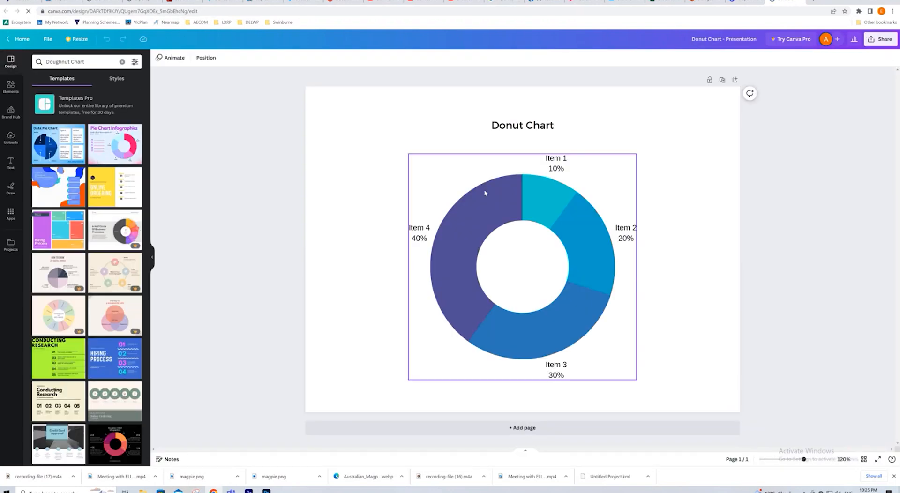
Step: Open the donut chart's data table and select the value of Item 4
click(547, 221)
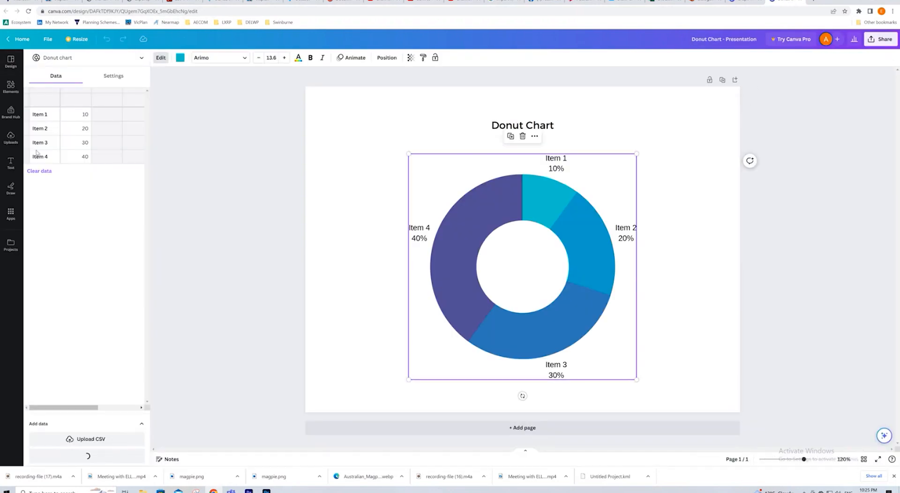
click(64, 120)
click(75, 156)
mouse_move(213, 491)
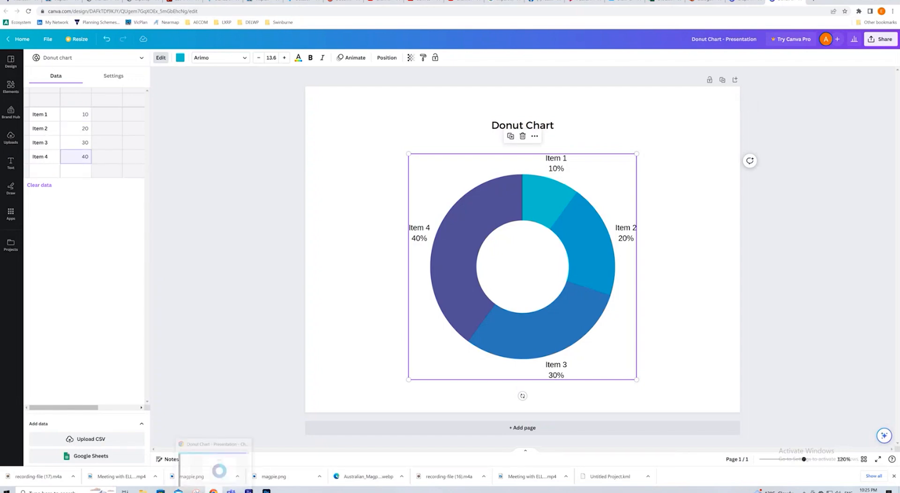
Step: Switch to the C40Cities_Master workbook and look up the House, Semi-detached and Apartments percentages on the Housing Analysis sheet
click(666, 4)
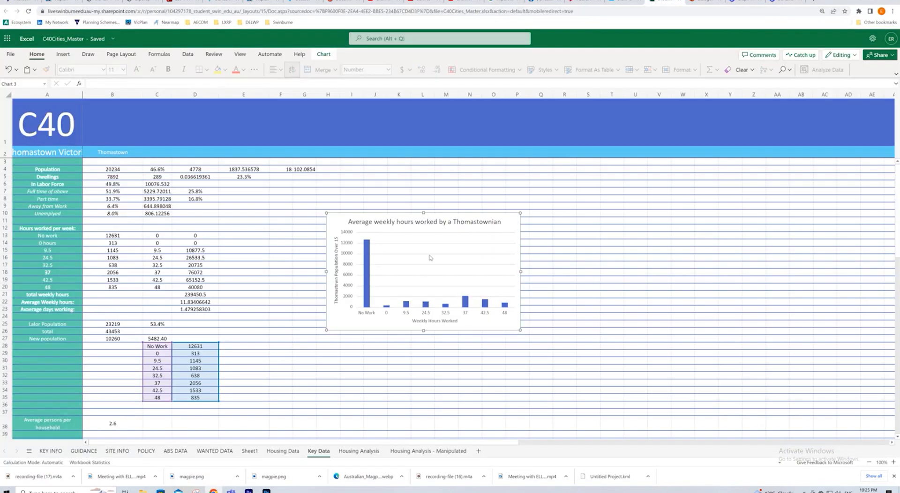
click(260, 294)
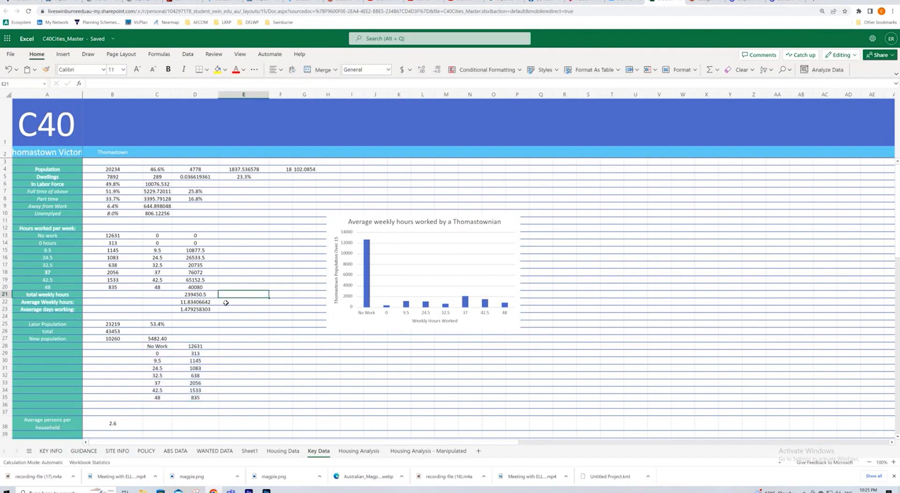
key(ctrl+Page_Down)
drag(50, 131, 49, 146)
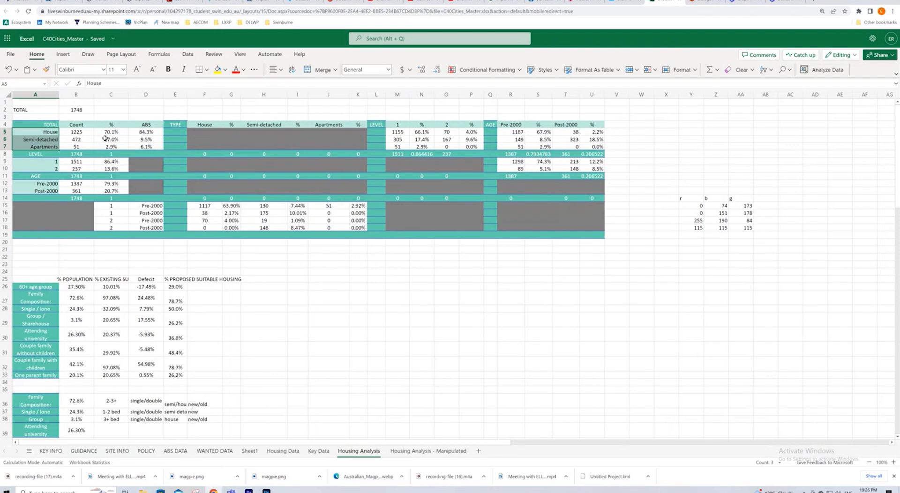
drag(116, 132, 116, 146)
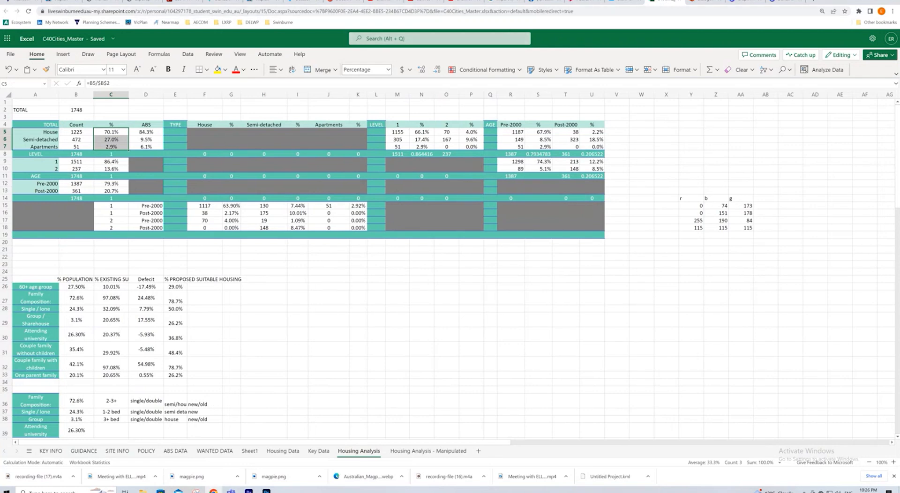
Step: Arrange the Excel workbook and the Canva donut chart side by side
drag(667, 2, 1, 141)
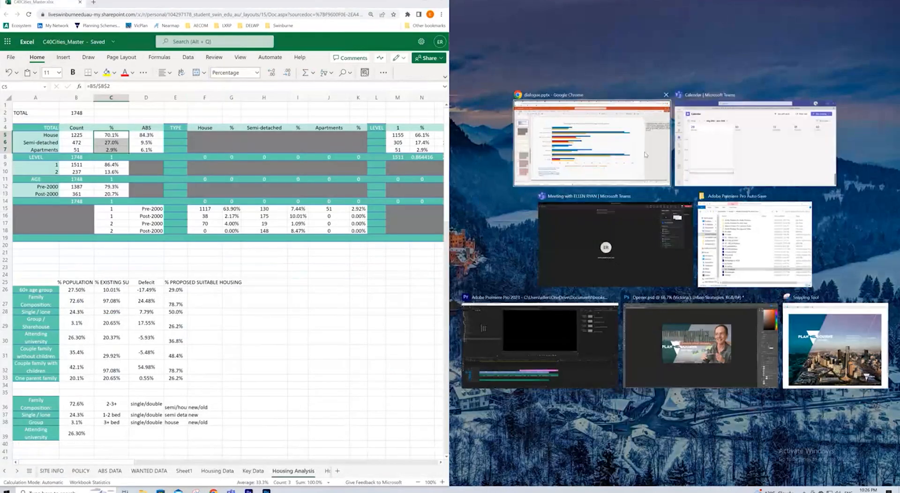
click(643, 154)
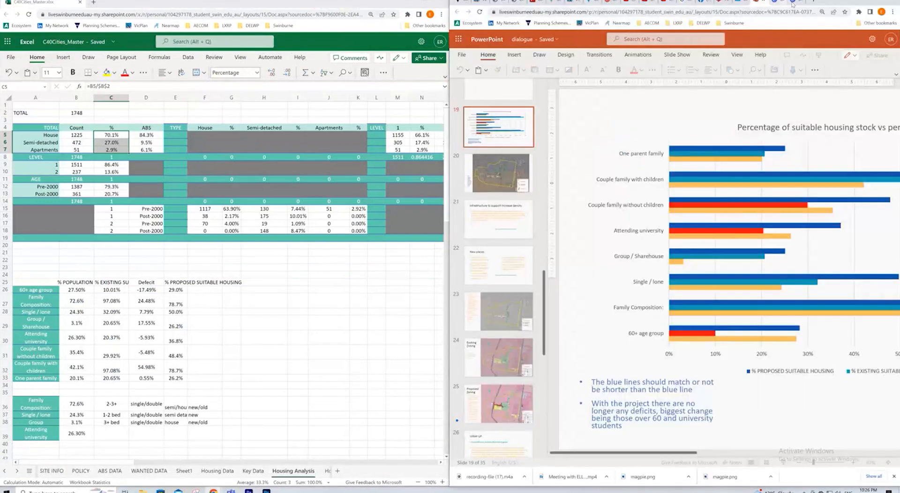
click(741, 3)
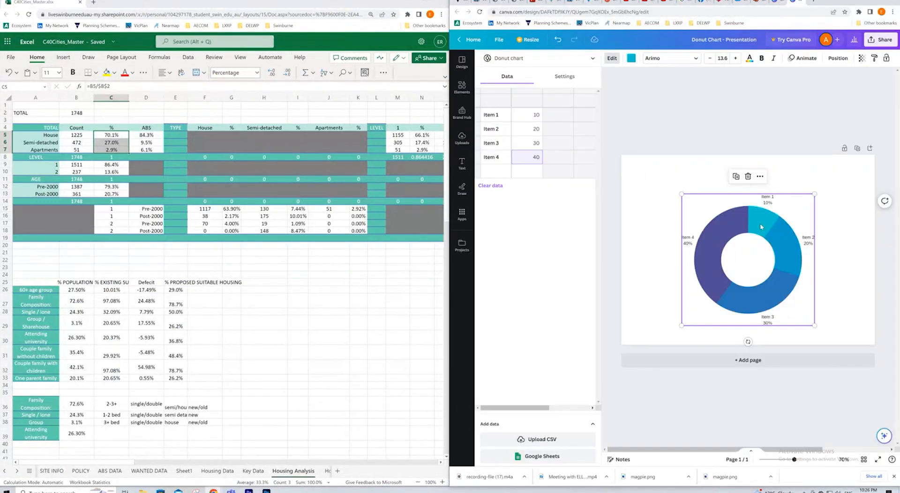
Step: Name the donut chart's first item House and set its value to 70.1%, taken from the Housing Analysis sheet
click(505, 121)
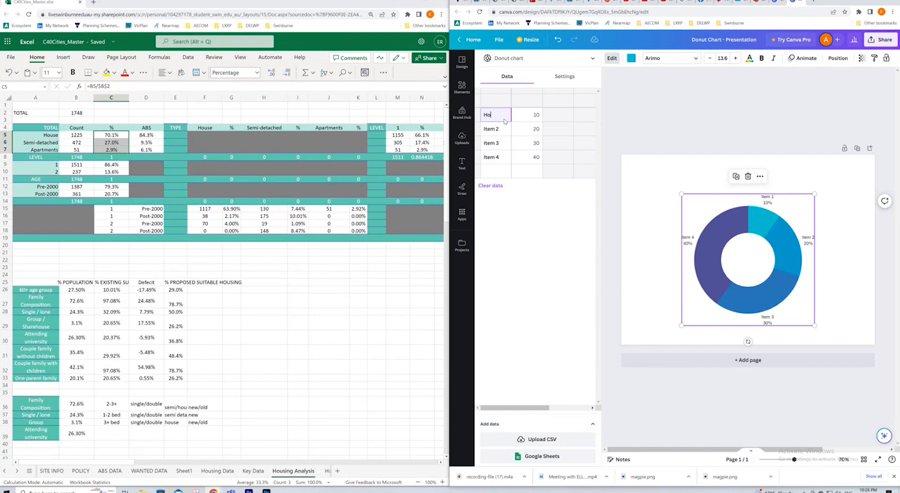
click(538, 118)
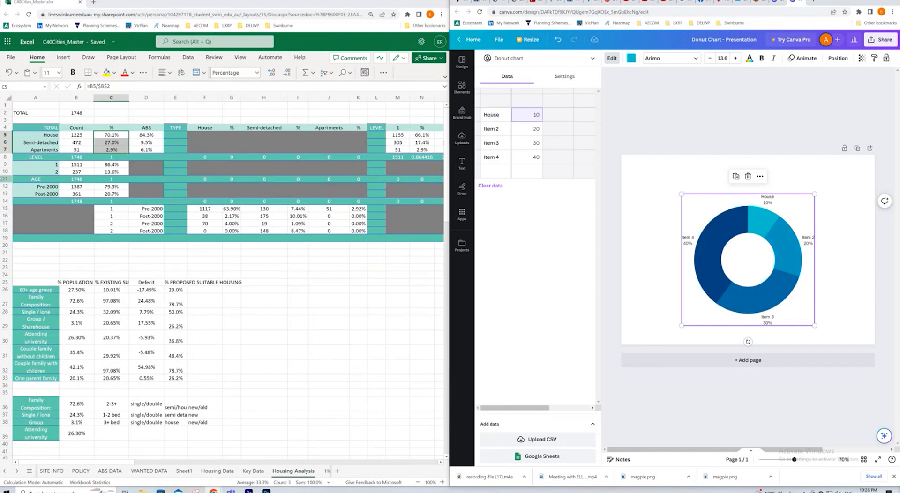
click(65, 142)
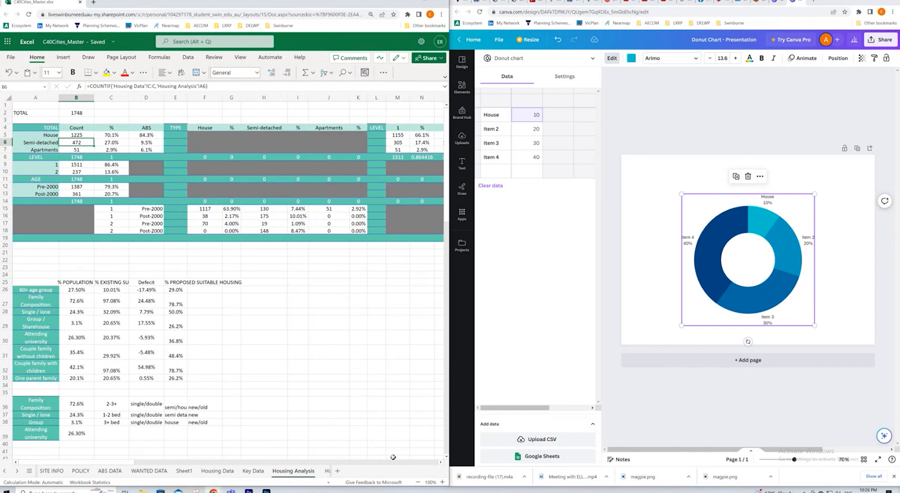
click(442, 483)
click(442, 483)
click(442, 482)
click(443, 482)
click(442, 482)
click(442, 483)
click(442, 483)
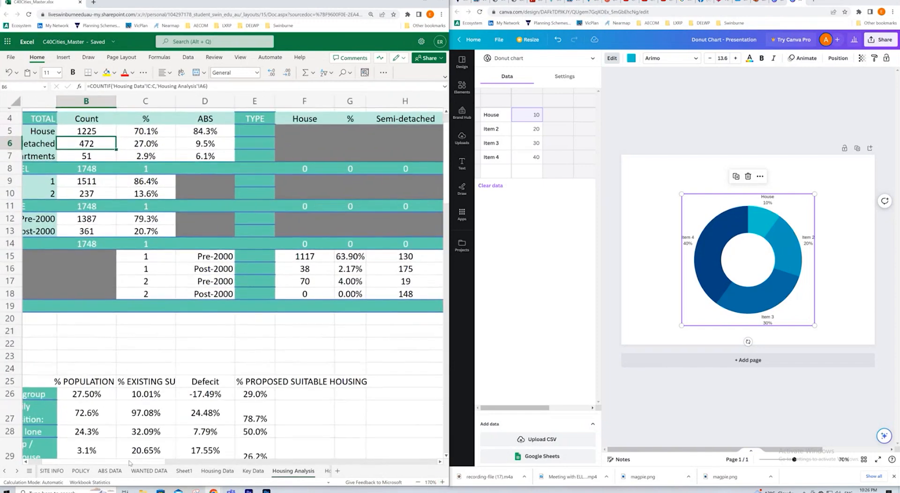
drag(131, 463, 106, 463)
scroll(187, 143, up, 1)
click(190, 164)
click(531, 119)
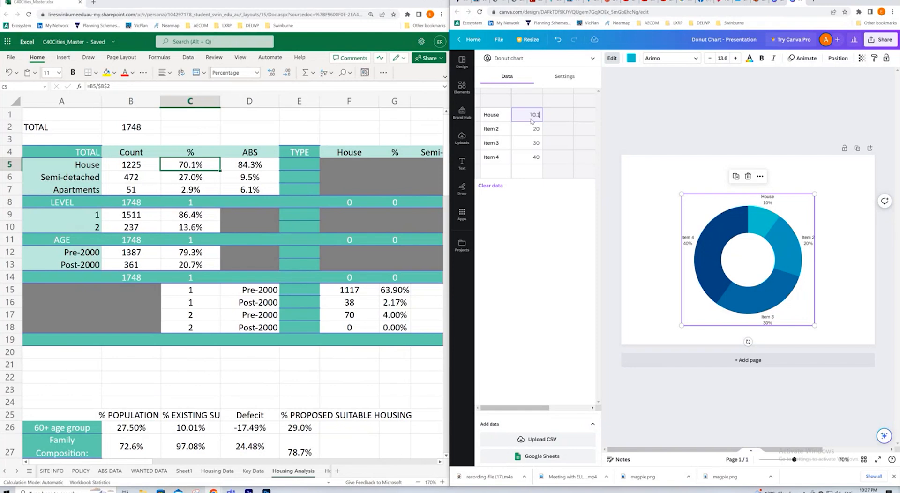
click(535, 135)
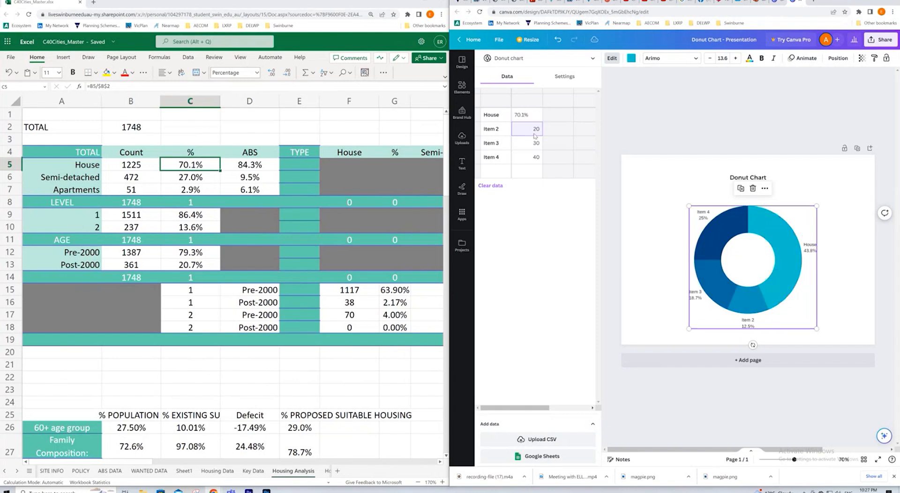
Step: Rename Item 2 to Semi-detached House and set its value to 27%
click(492, 135)
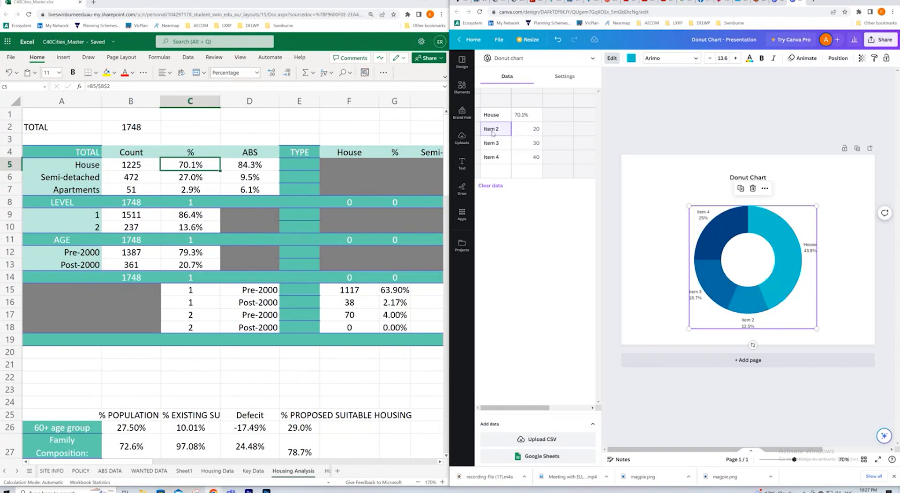
text(Semi-detached House)
click(526, 129)
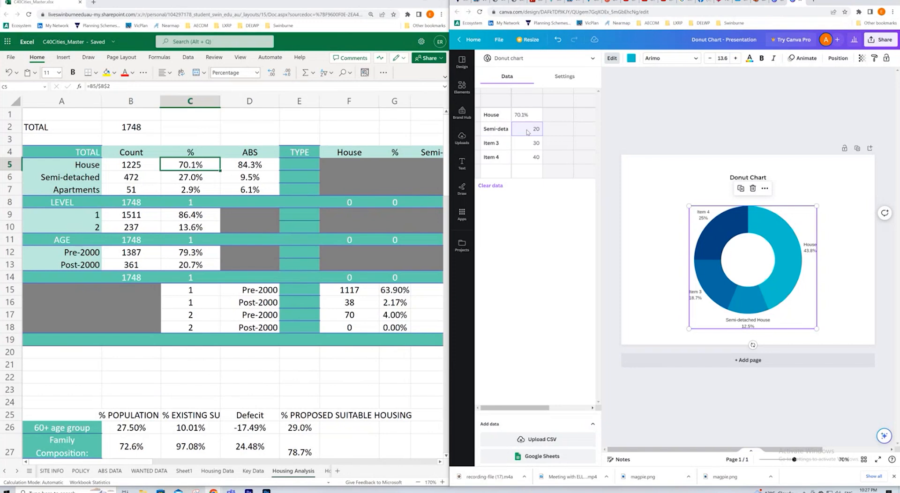
text(27%)
key(Return)
Step: Rename Item 3 to Apartments and set its value to 2.9%
click(495, 147)
text(Apartments)
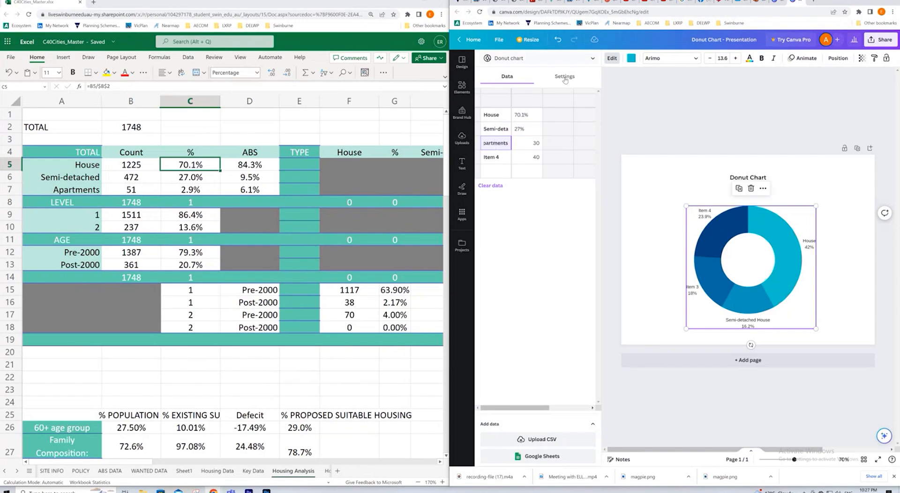
click(529, 145)
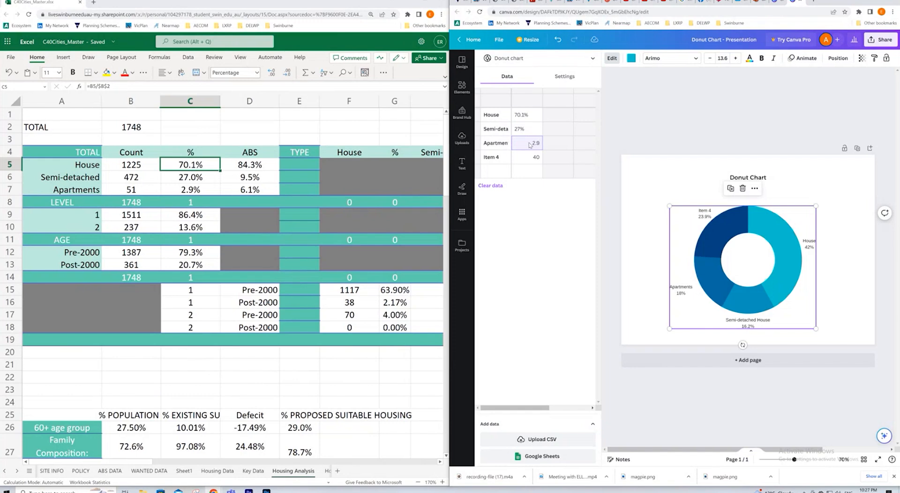
key(Return)
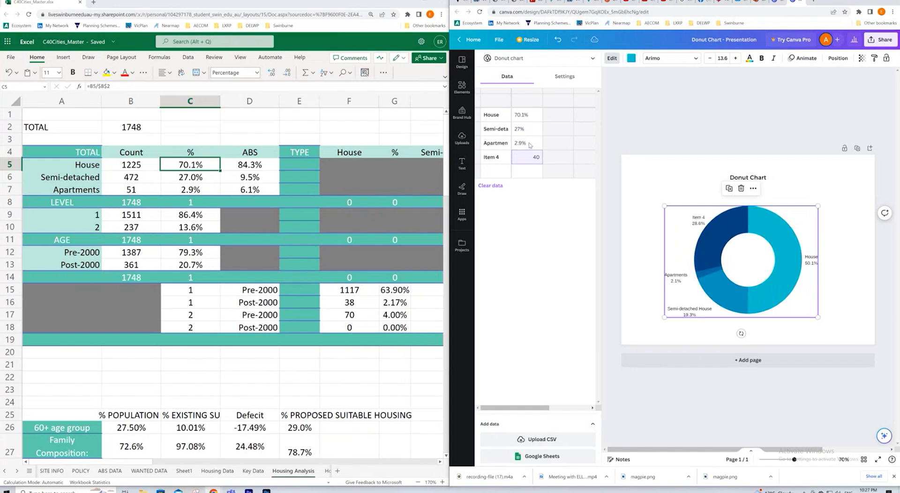
Step: Maximize the Canva window and clear the Item 4 label and value from the chart data
double_click(829, 4)
click(49, 161)
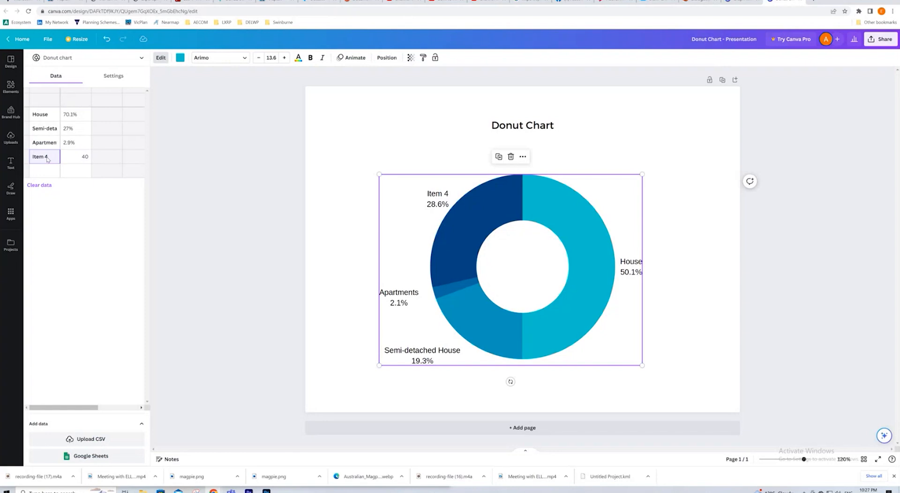
key(Delete)
click(80, 160)
key(Delete)
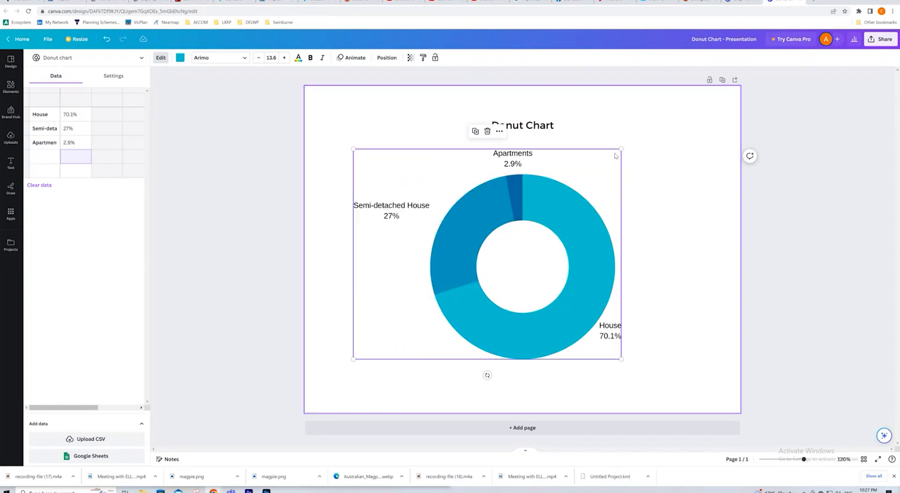
Step: Move the donut chart slightly to the right on the page and deselect it
drag(582, 153, 634, 156)
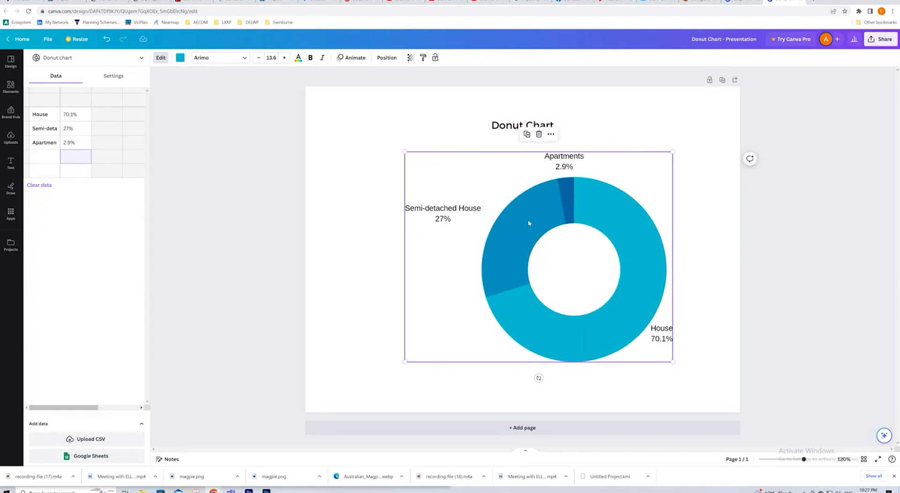
drag(462, 362, 449, 361)
click(227, 130)
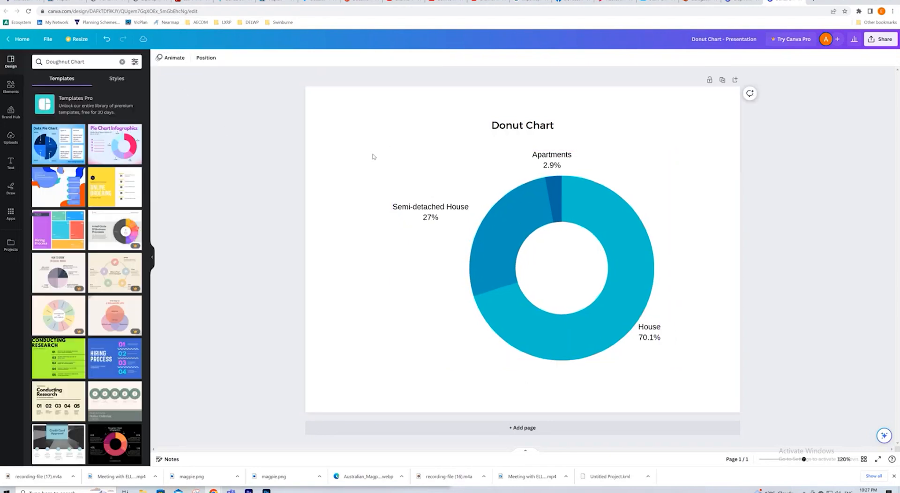
Step: Replace the chart's title text with "Housing Typology"
click(552, 126)
click(551, 126)
click(552, 125)
double_click(551, 126)
key(ctrl+a)
text(Hp)
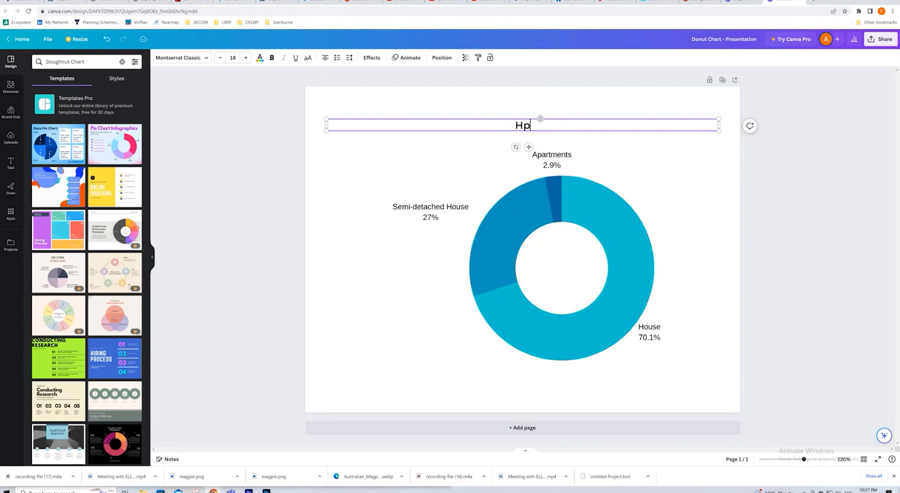
key(BackSpace)
text(ousing Typology)
Step: Try several default solid colours on the donut chart, including yellow and red, and settle on light blue
click(422, 324)
click(180, 57)
click(96, 242)
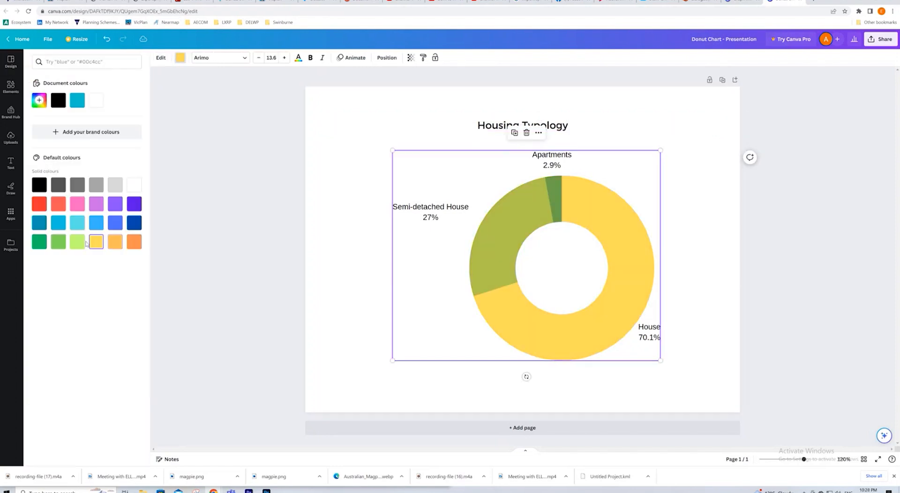
click(41, 245)
click(39, 203)
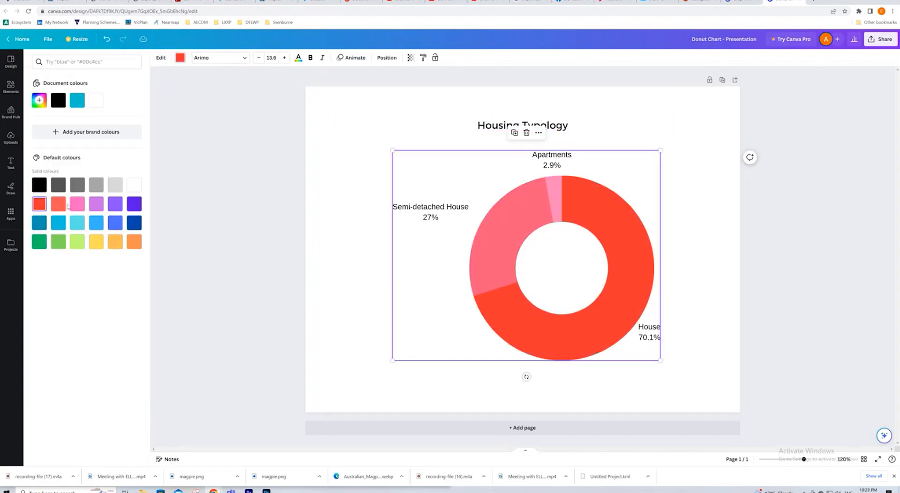
click(78, 184)
click(77, 223)
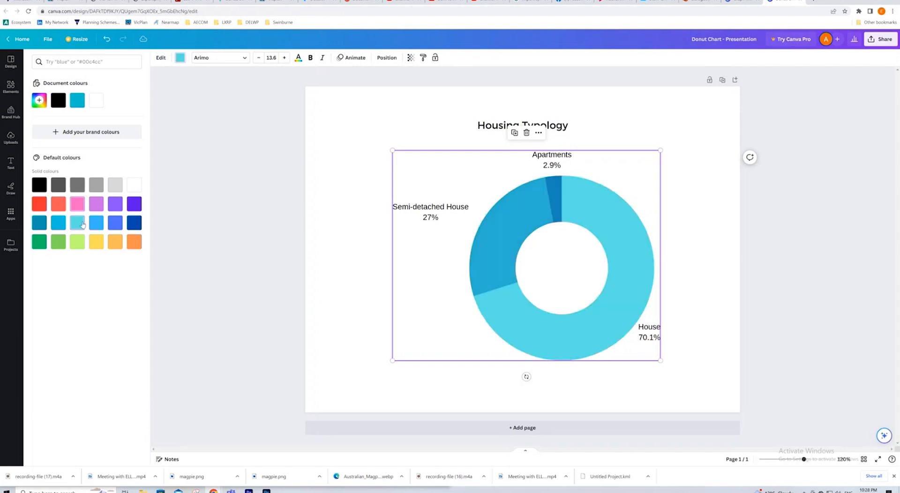
click(230, 194)
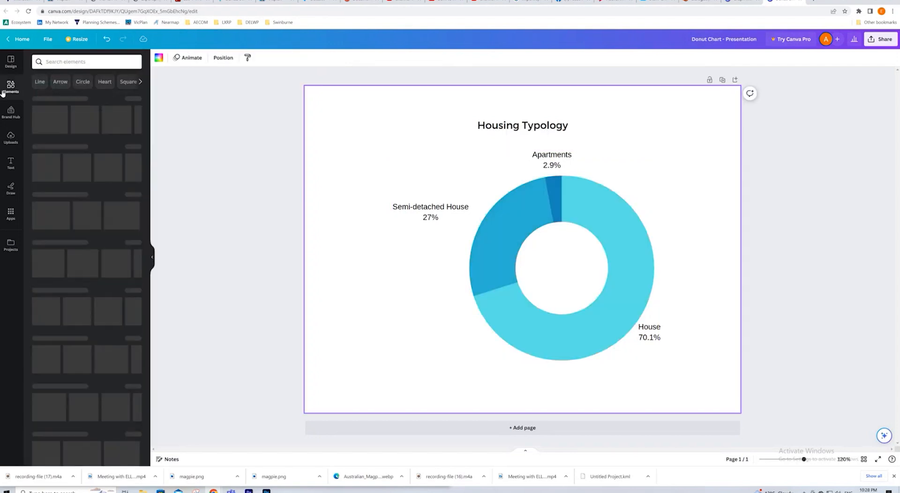
Step: Search the elements library for "house" and show all of the matching graphics
click(68, 63)
text(house)
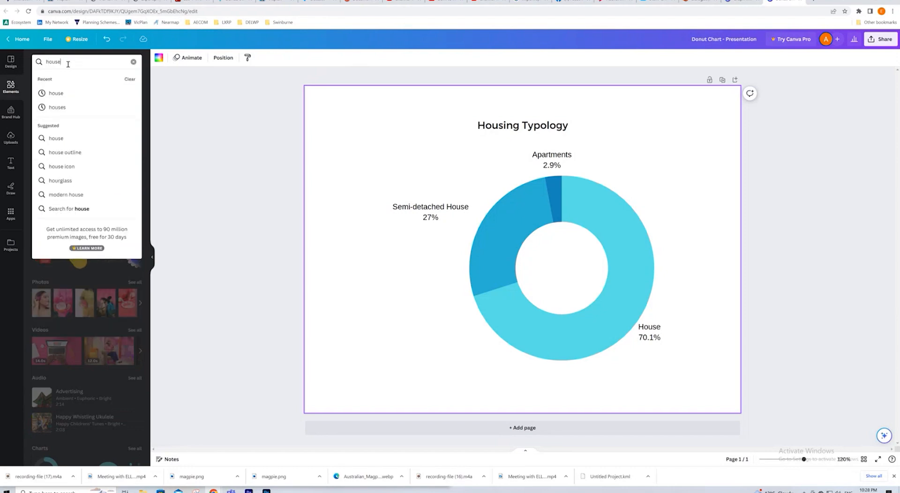
key(Return)
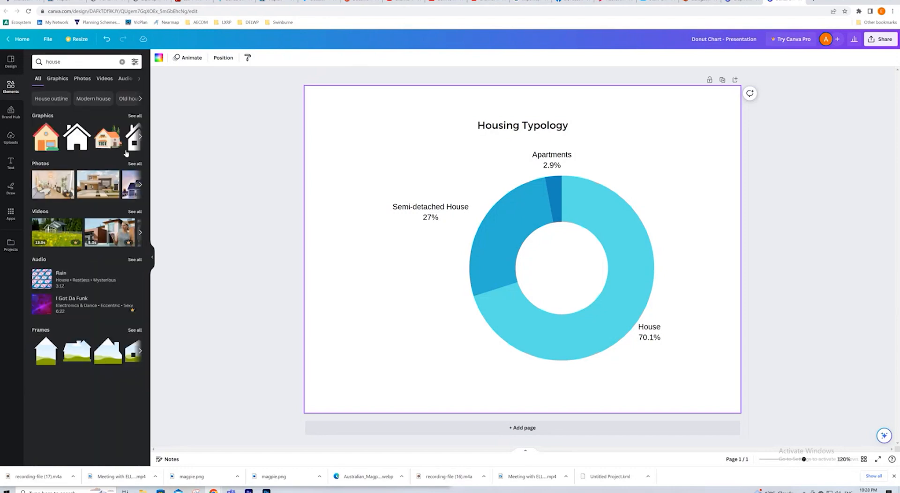
click(134, 116)
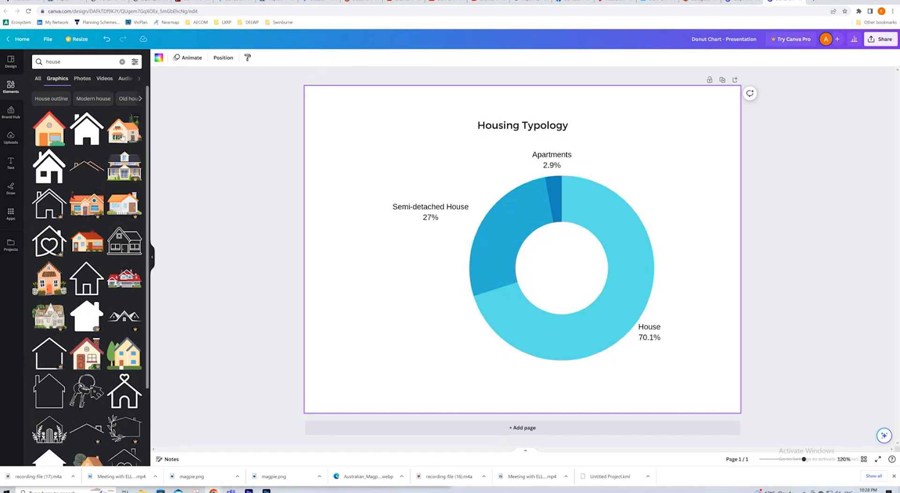
Step: Add the peach house graphic with the striped roof, shrink it, and place it over the House slice's outer edge above its label
click(49, 282)
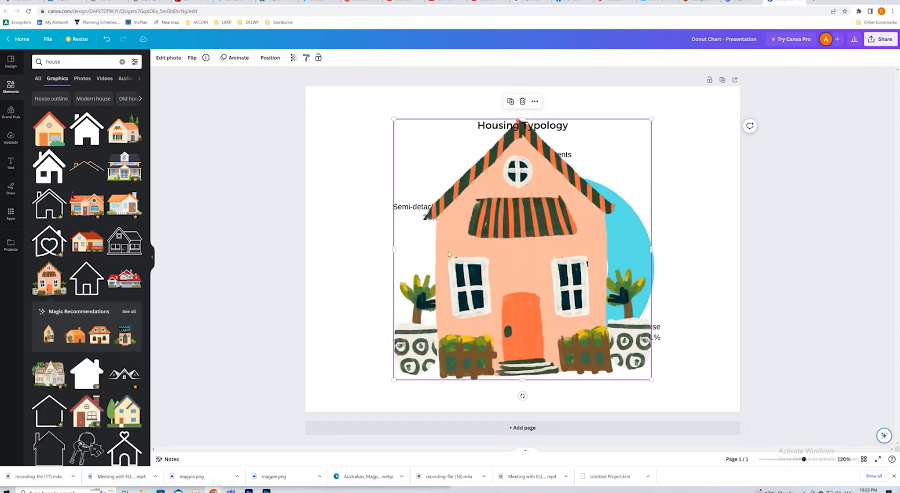
drag(395, 118, 587, 313)
drag(612, 359, 642, 275)
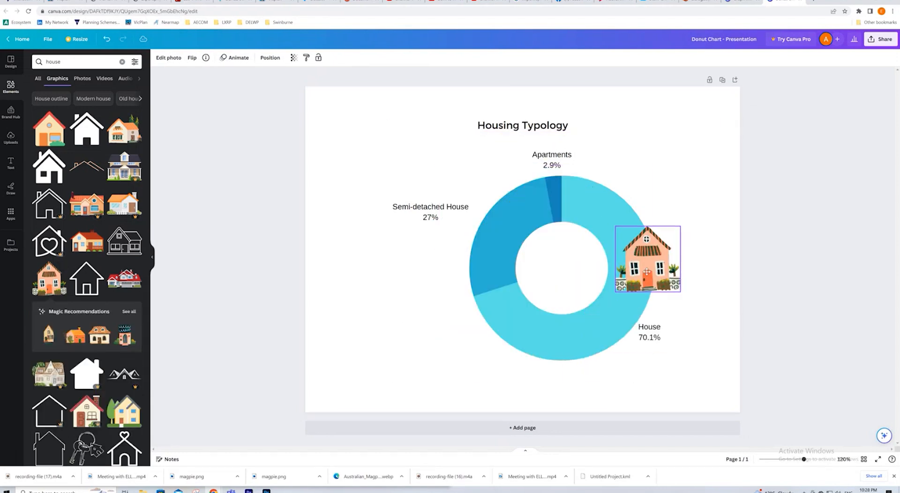
click(623, 371)
Step: Search the graphics for "townhouse"
click(37, 61)
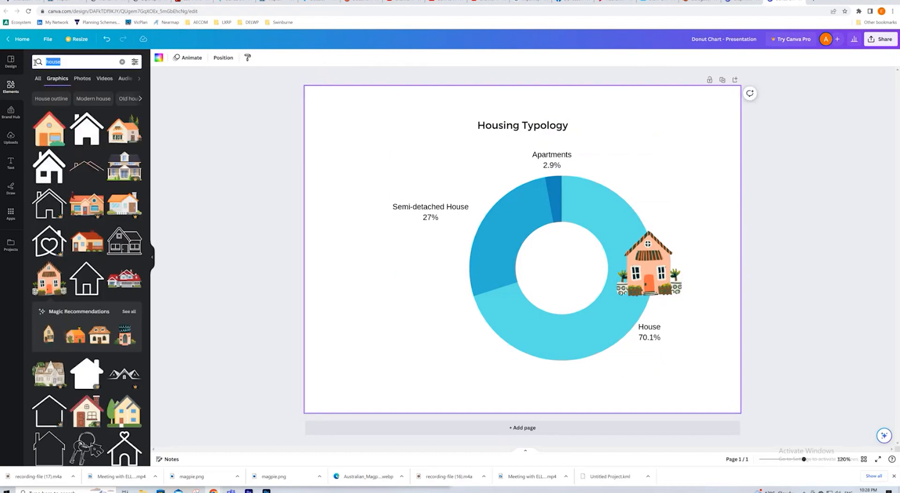
text(townhuse)
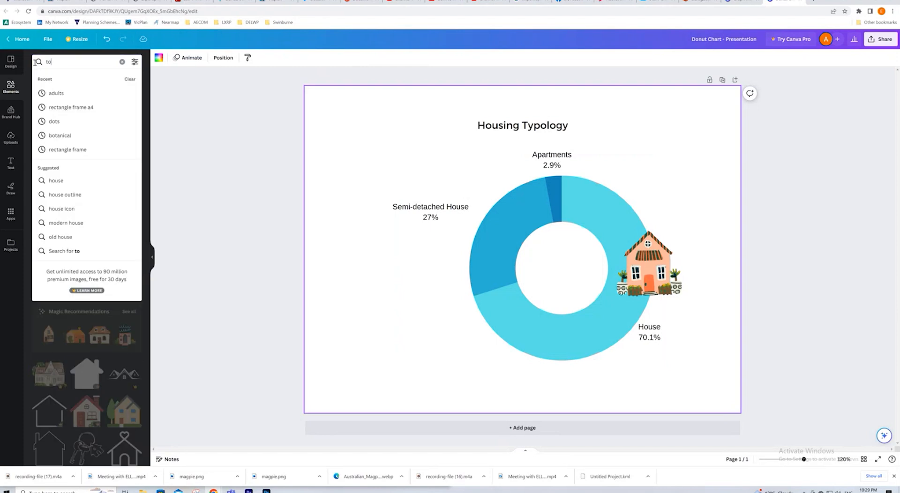
key(Return)
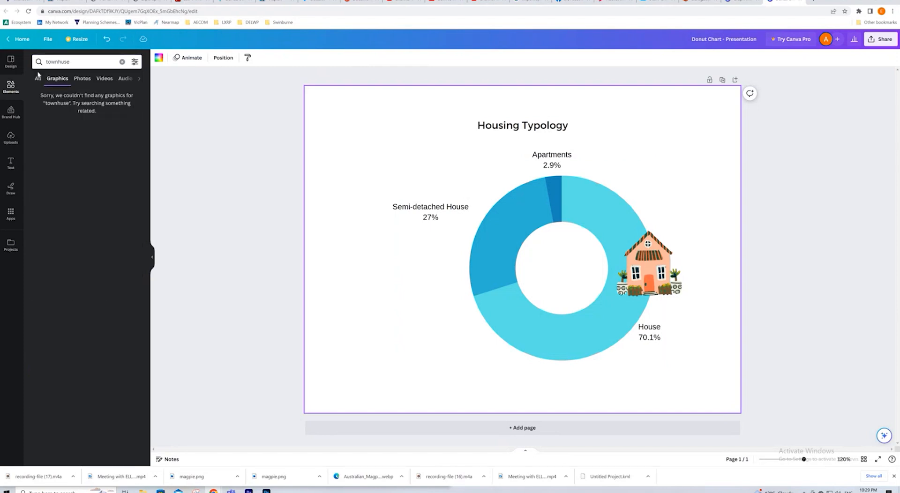
click(60, 61)
click(60, 62)
text(o)
key(Return)
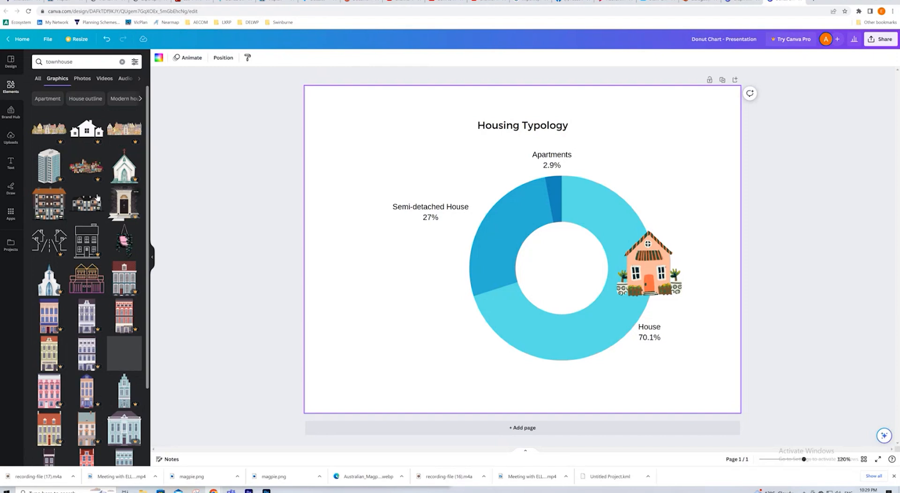
Step: Add the narrow cream townhouse graphic with yellow windows, shrink it, and place it at the donut's outer edge beside the Semi-detached House label
scroll(99, 195, down, 5)
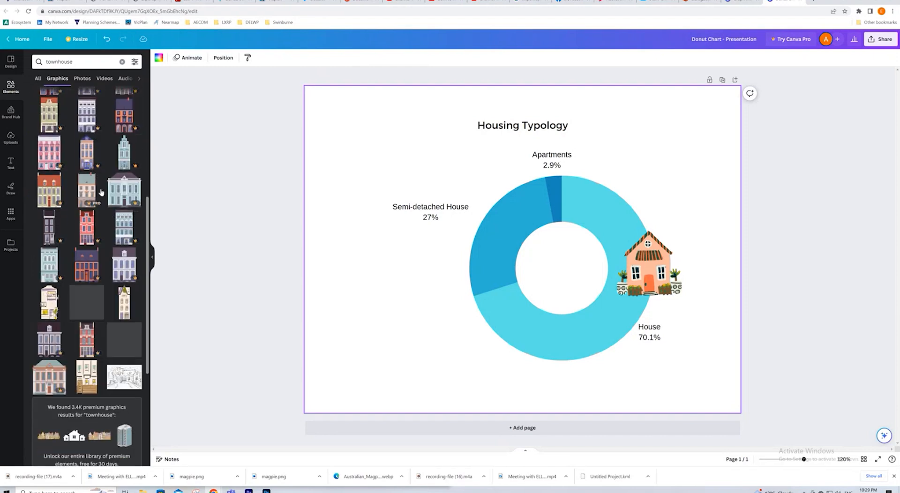
scroll(101, 192, down, 7)
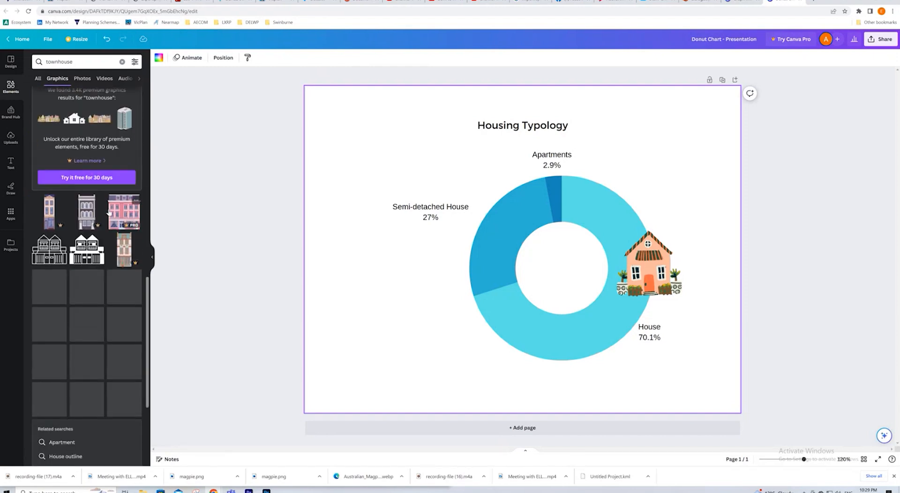
scroll(108, 218, down, 10)
scroll(107, 228, down, 12)
scroll(100, 213, down, 12)
drag(147, 328, 146, 94)
scroll(73, 167, down, 5)
click(53, 233)
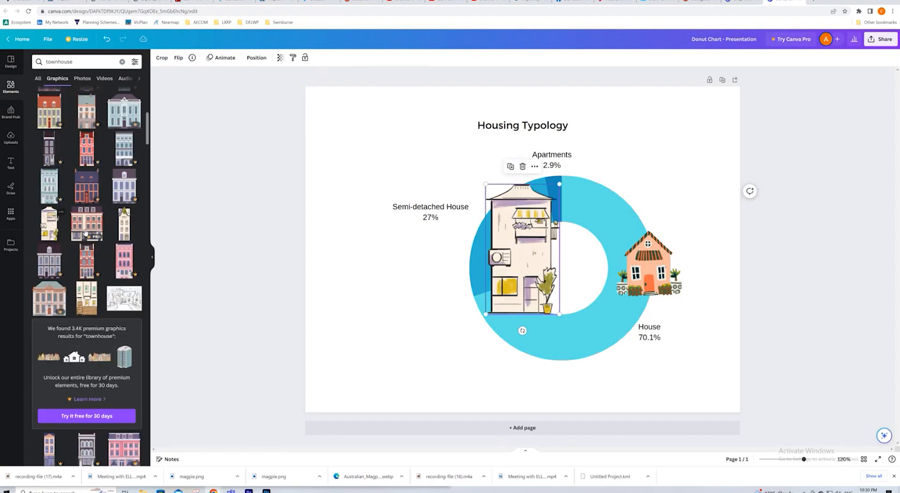
drag(522, 237, 438, 276)
click(488, 227)
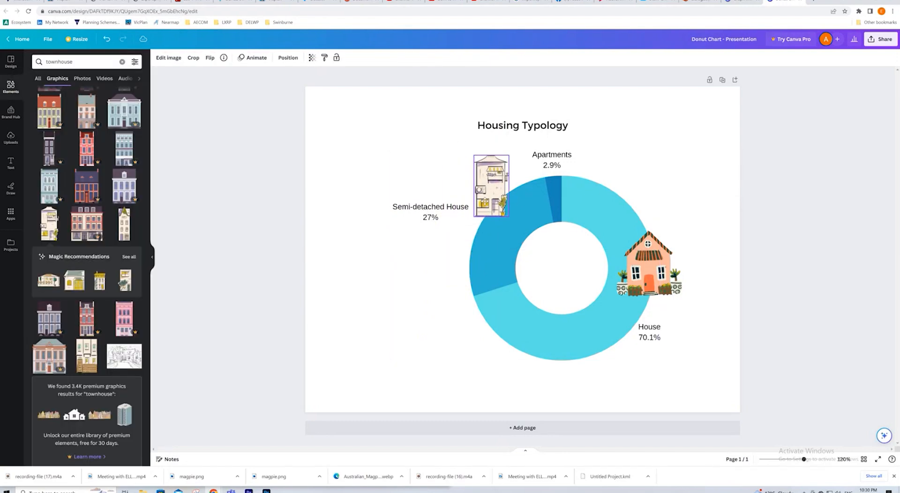